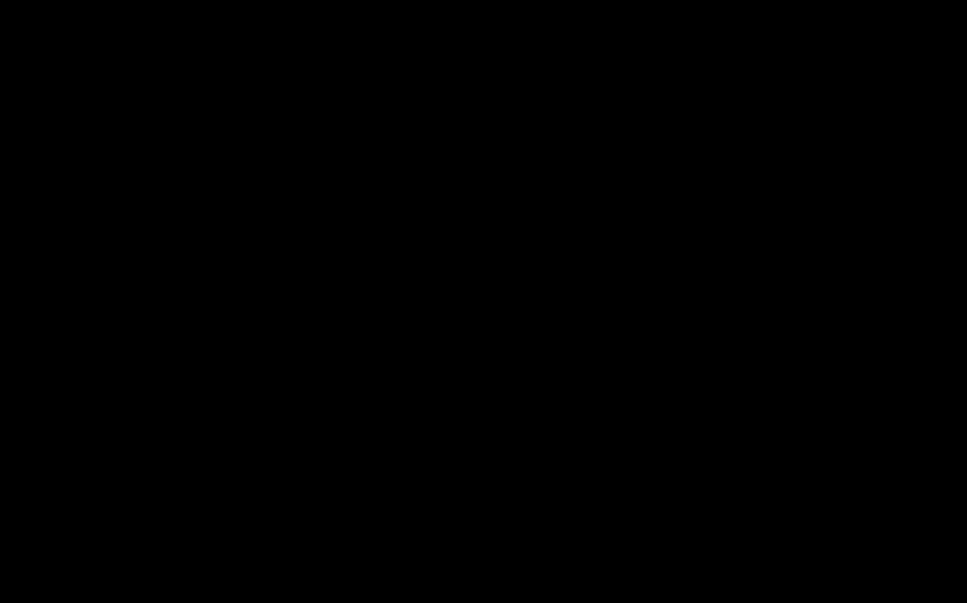
Step: Enable the quiz's time limit in the Timing section, keeping minutes as its unit
scroll(706, 440, down, 1)
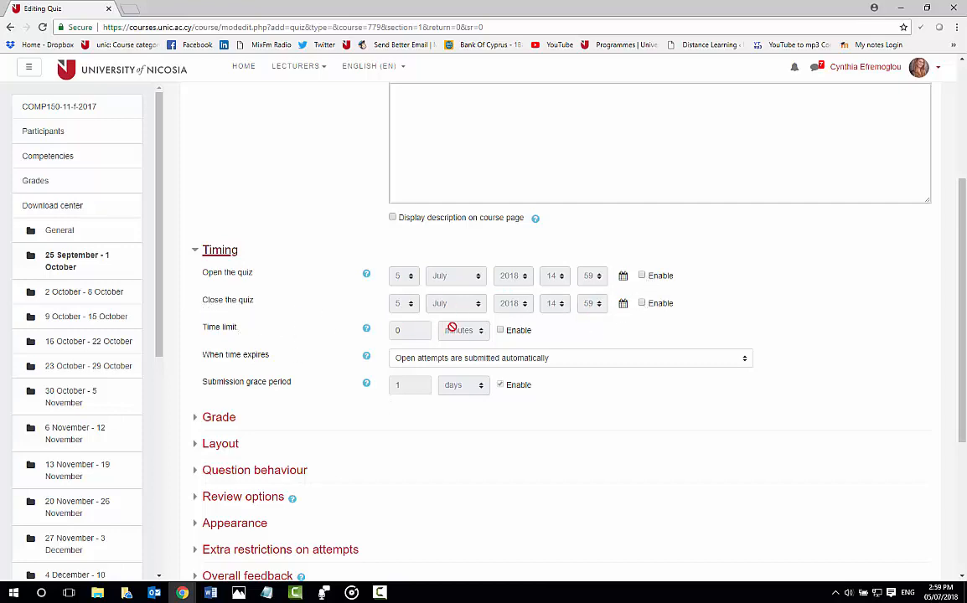
click(500, 330)
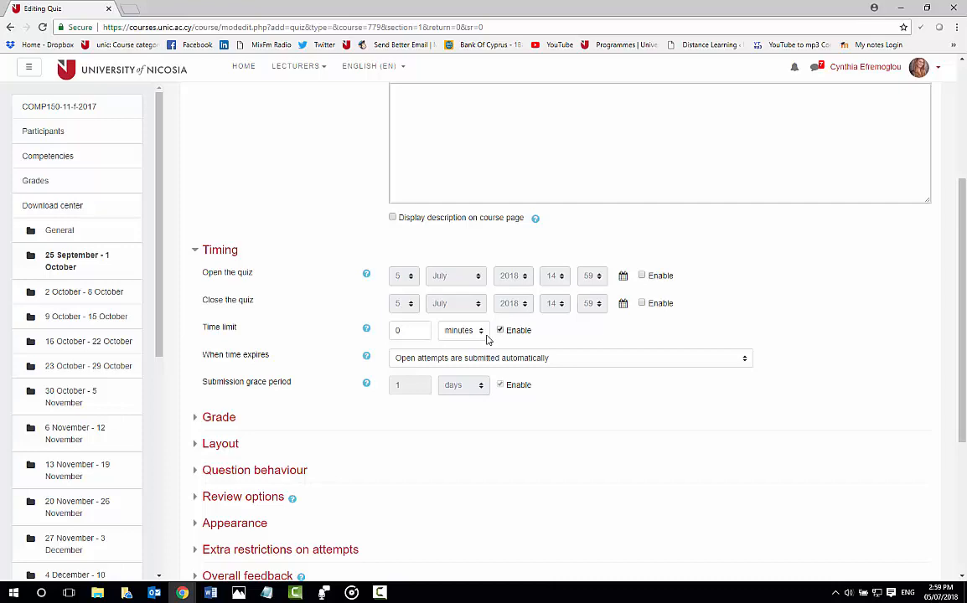
click(500, 330)
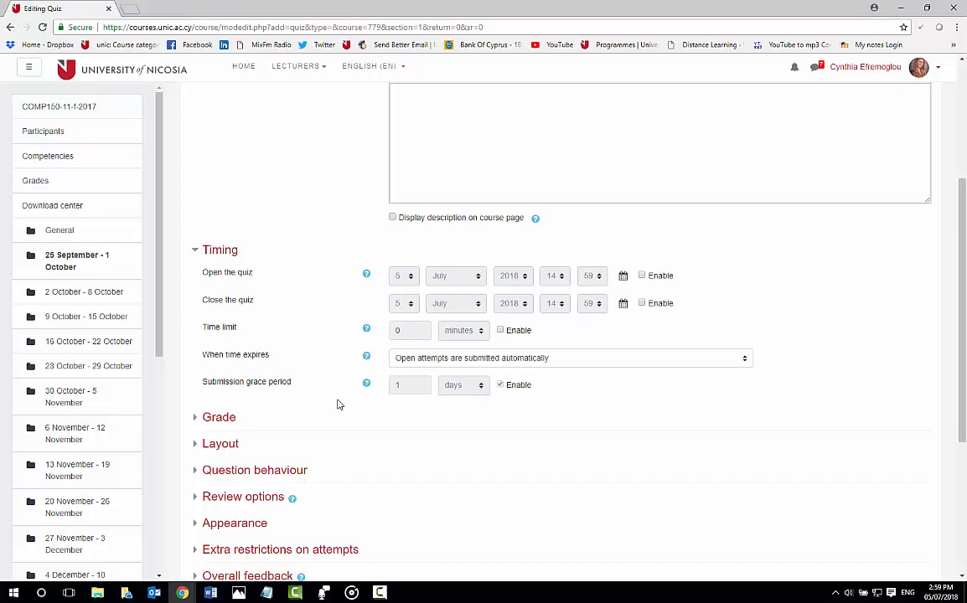
click(500, 330)
click(469, 331)
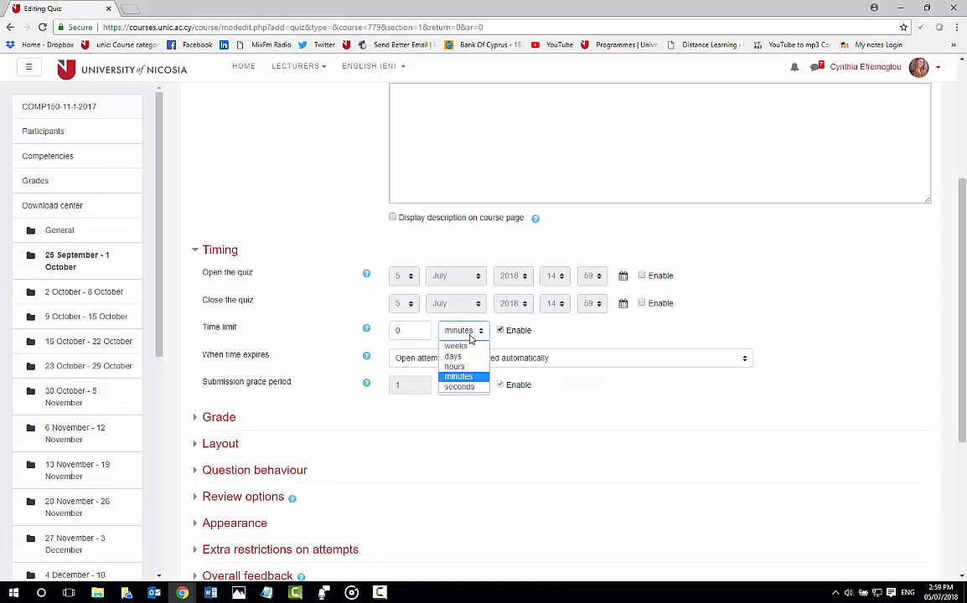
click(470, 335)
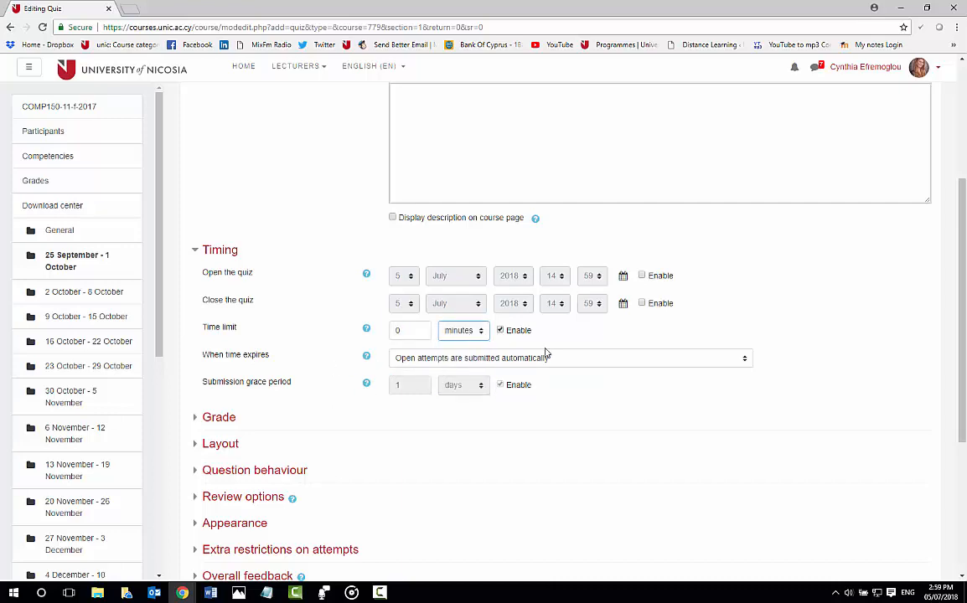
Step: Review the choices for when time expires and read the help on the submission grace period
click(745, 358)
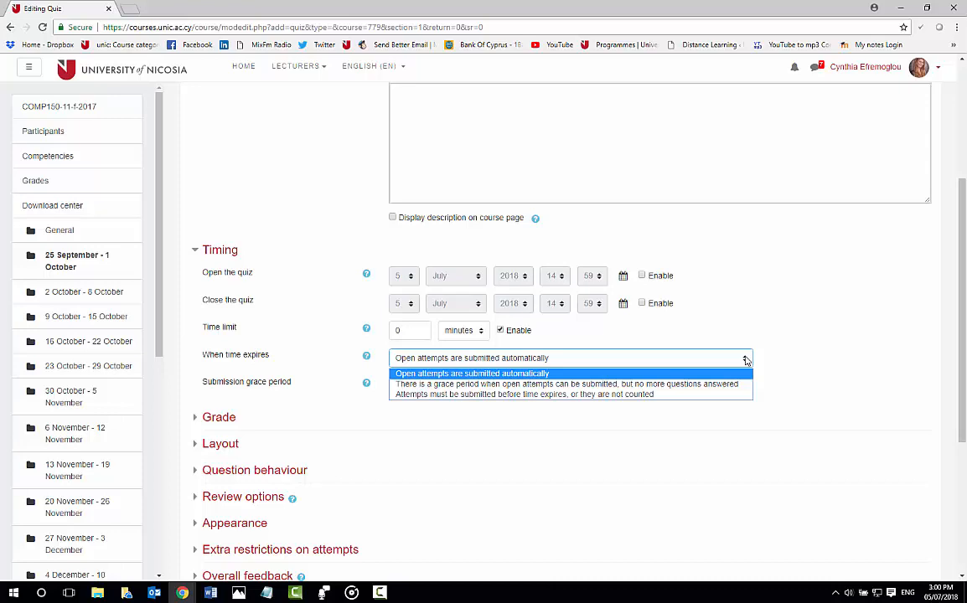
click(664, 299)
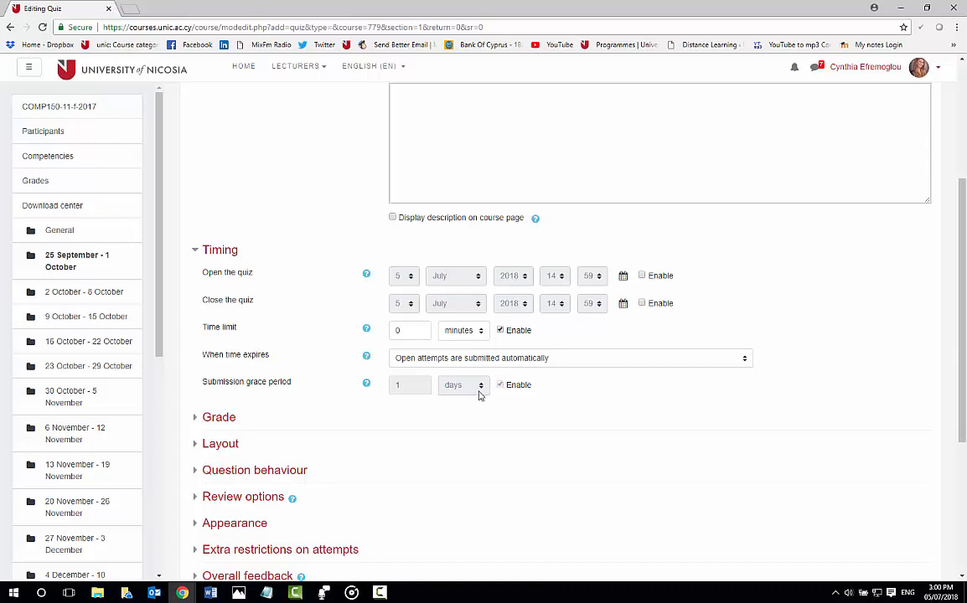
click(366, 383)
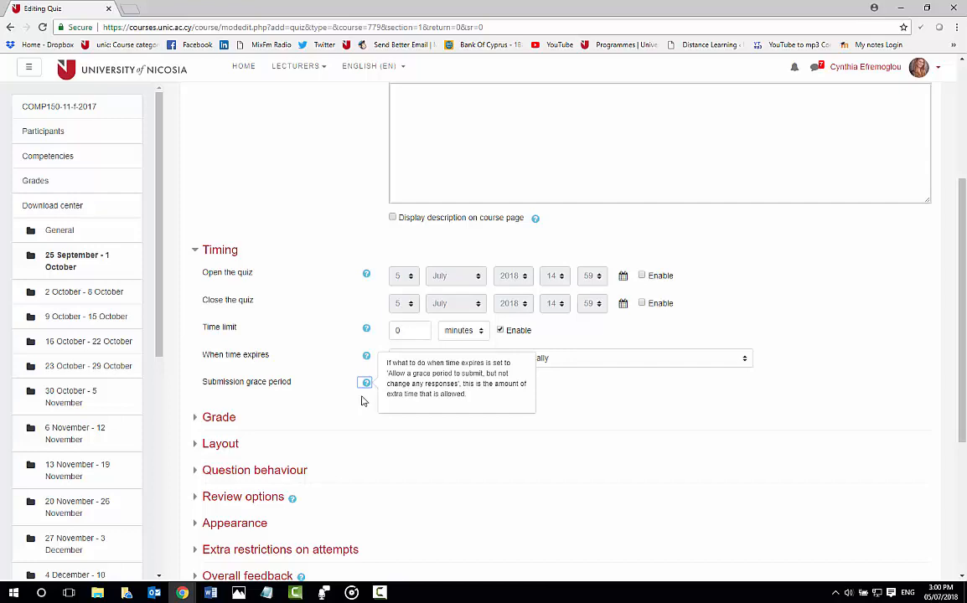
click(318, 384)
Step: Expand the Grade section and examine the grade category and grade to pass settings
scroll(309, 385, down, 2)
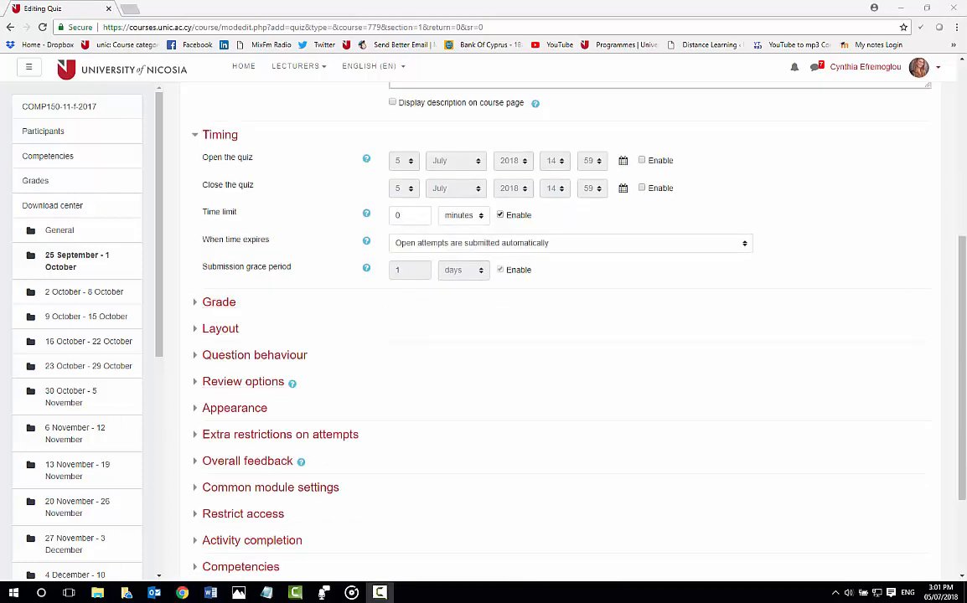
click(195, 304)
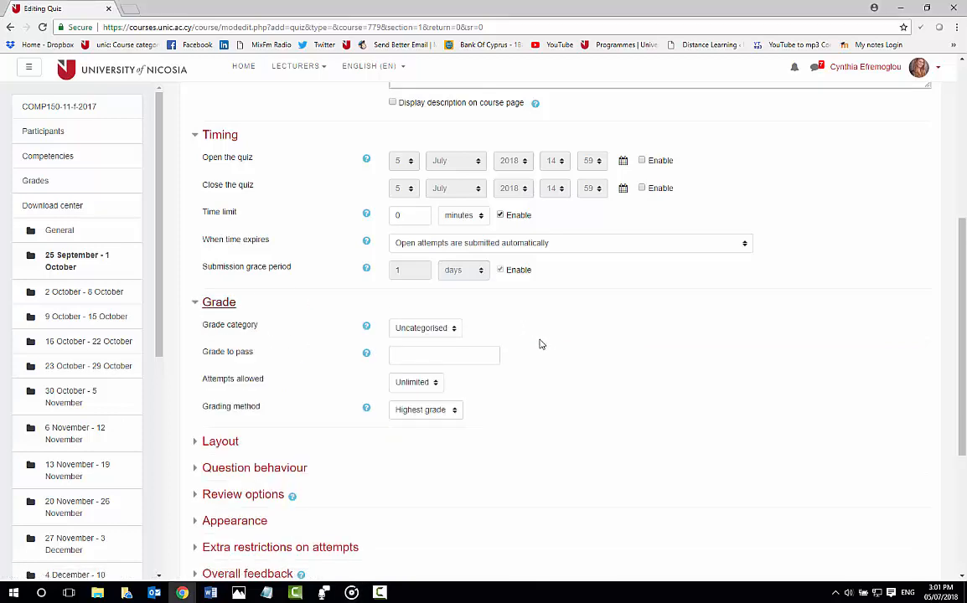
click(454, 331)
click(453, 334)
drag(302, 359, 204, 352)
click(285, 393)
Step: Review the available choices for attempts allowed and for the grading method
click(436, 383)
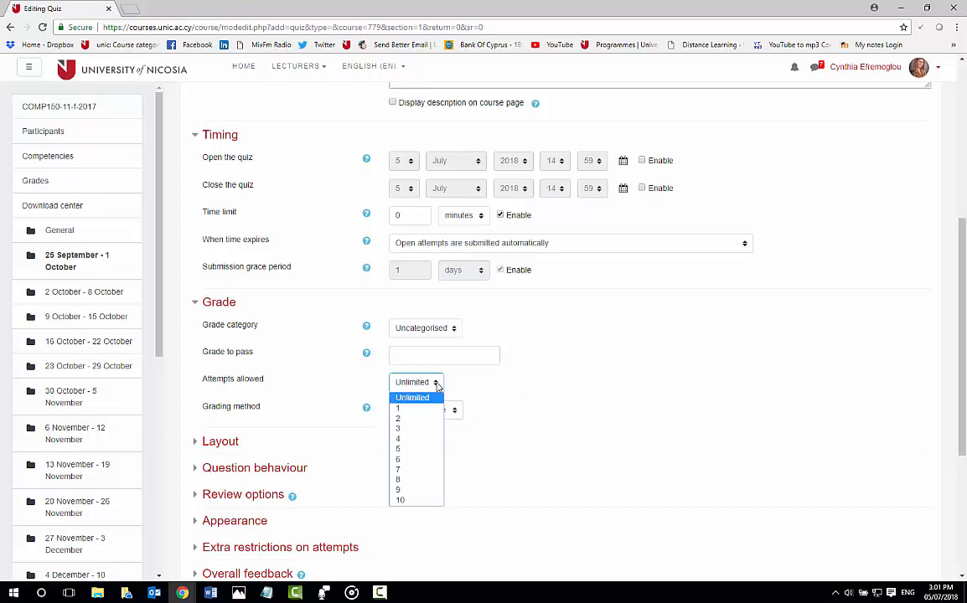
click(436, 383)
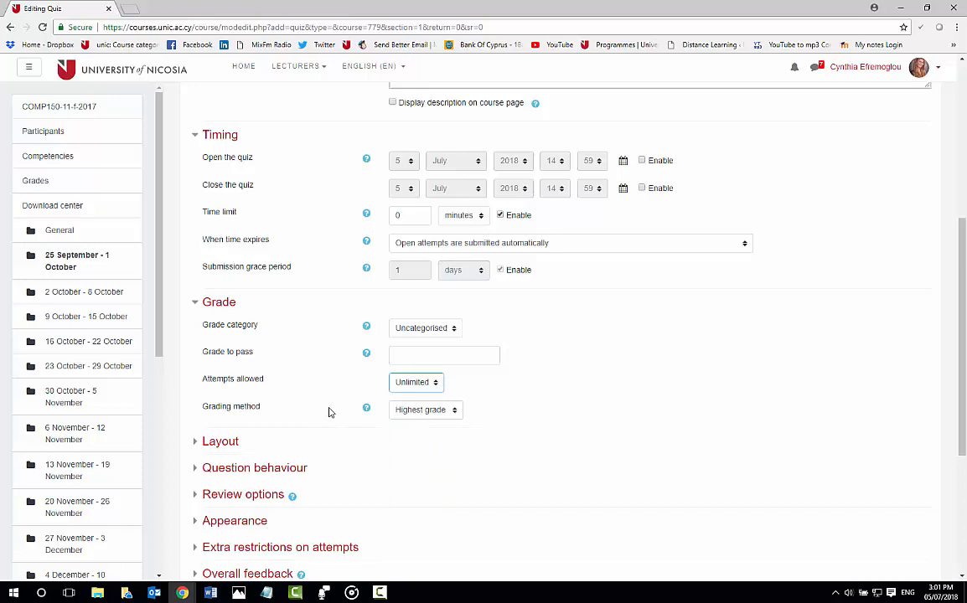
click(456, 416)
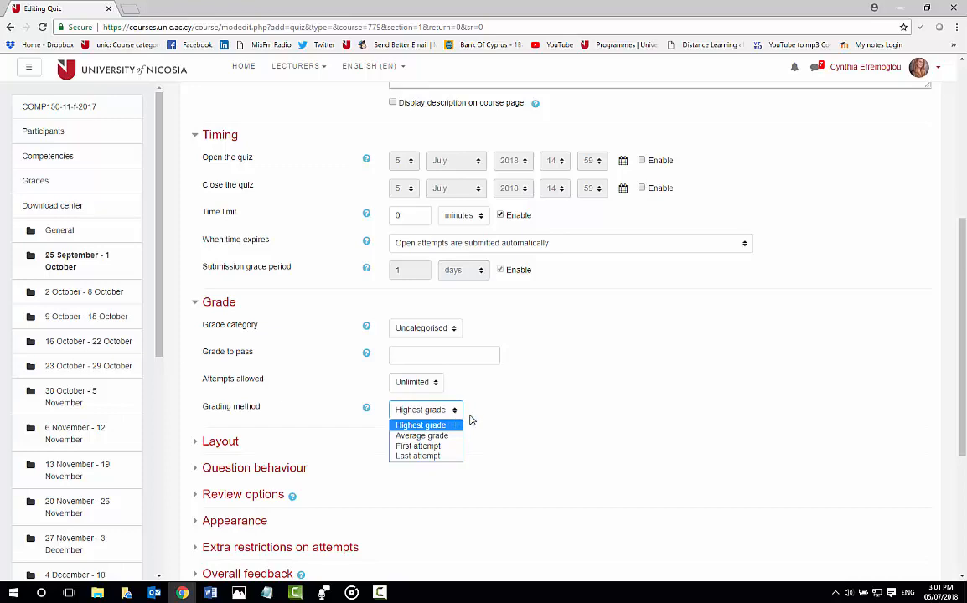
click(499, 414)
click(500, 414)
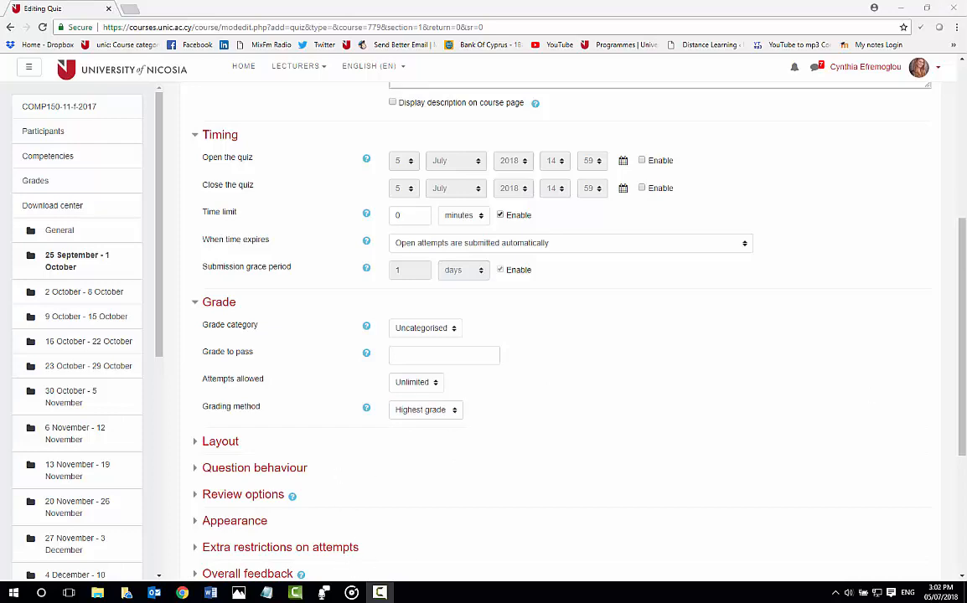
Step: Expand the Layout section and review the new page choices for splitting questions across pages
click(188, 443)
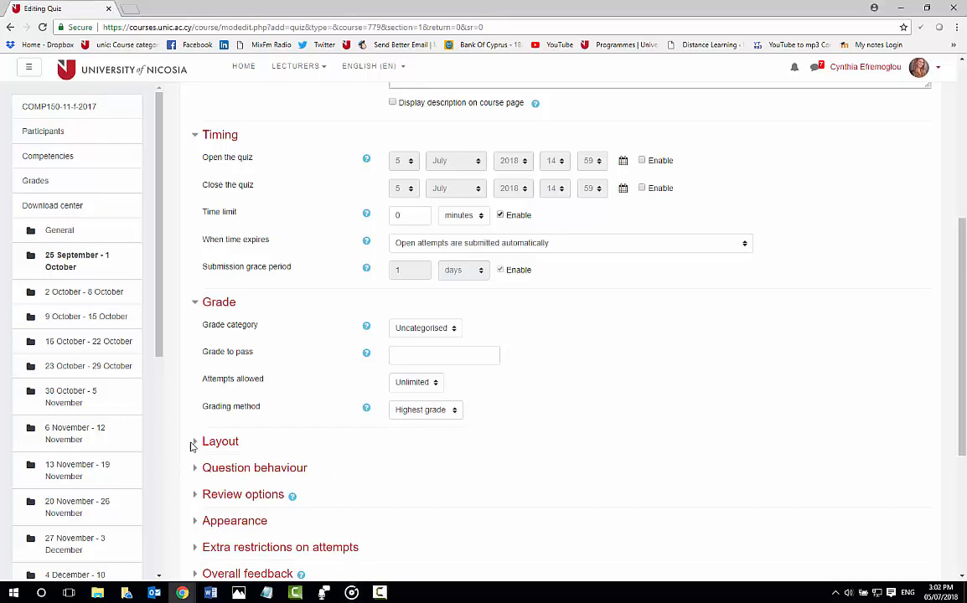
click(196, 442)
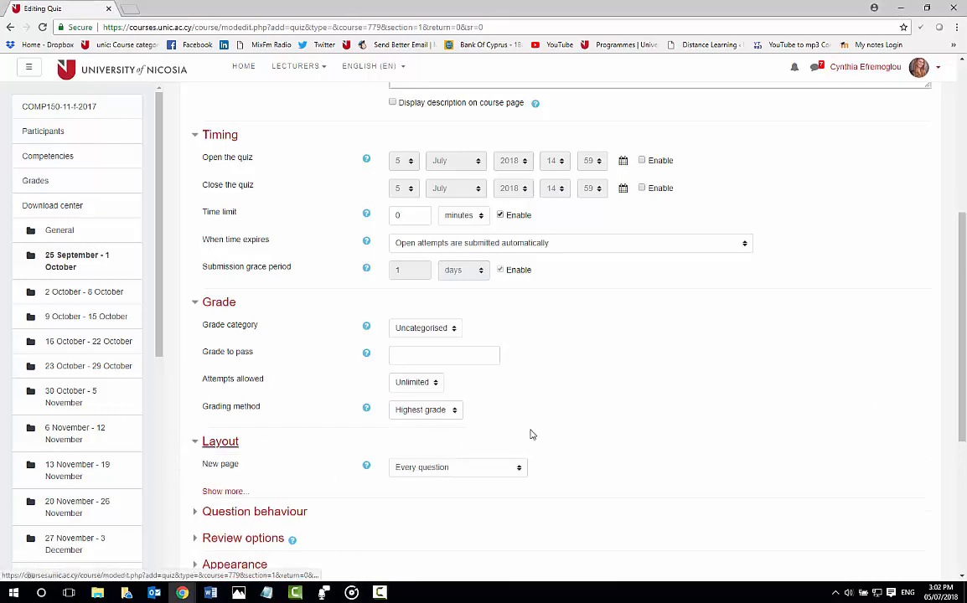
scroll(565, 397, down, 2)
scroll(545, 293, down, 2)
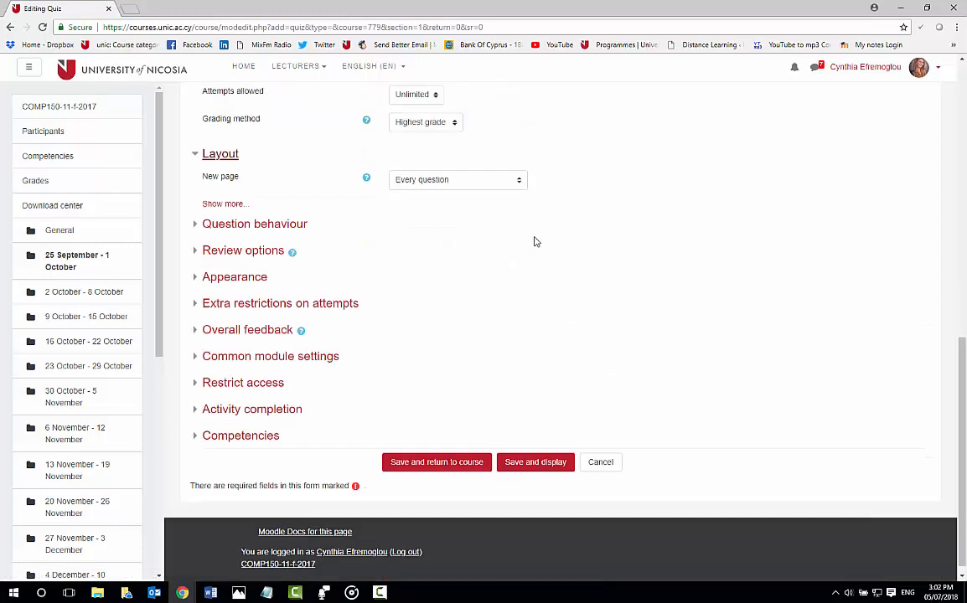
click(521, 183)
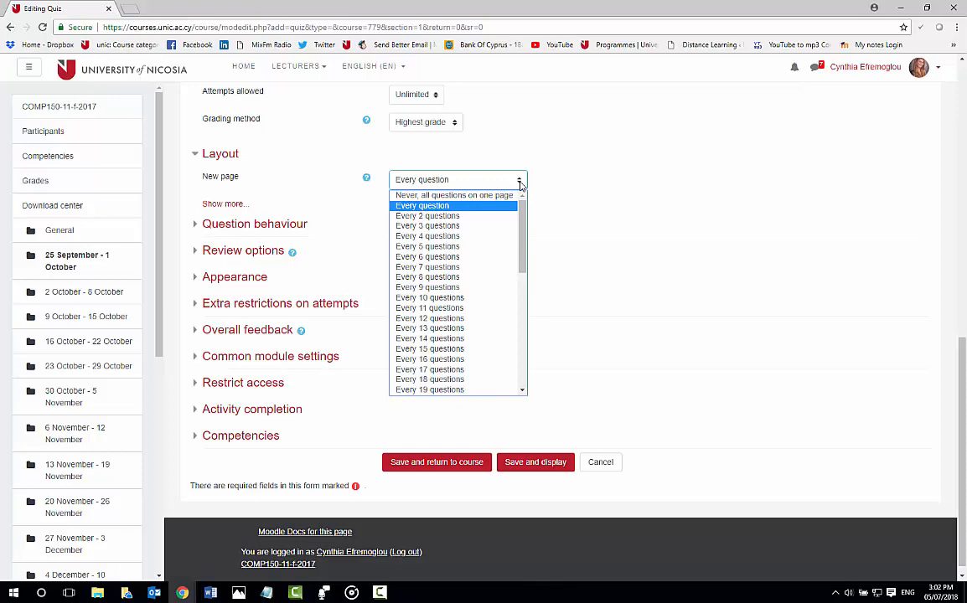
click(519, 183)
Step: Expand Question behaviour and Review options, and examine the shuffle, question behaviour and review settings
click(198, 224)
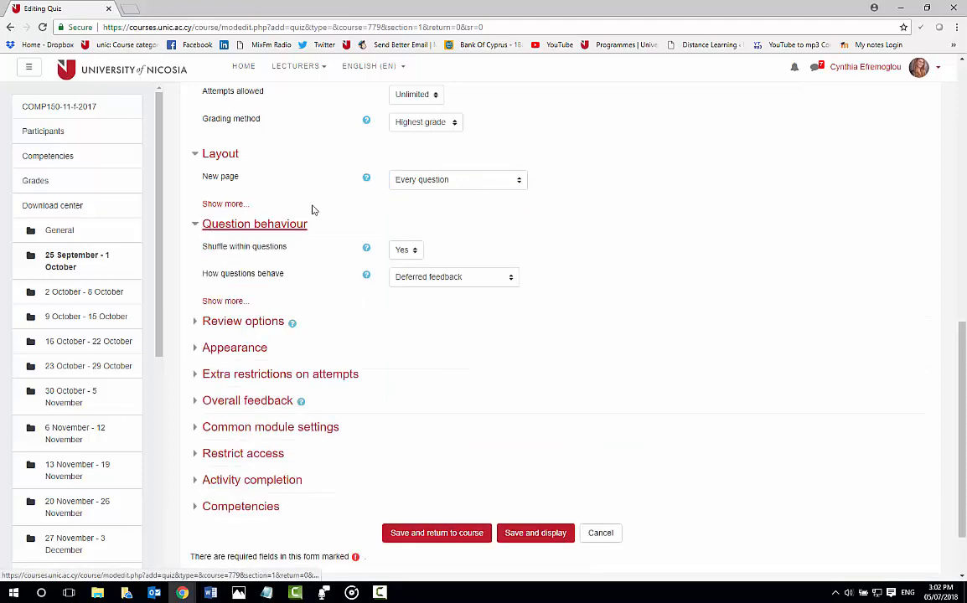
click(410, 251)
click(412, 261)
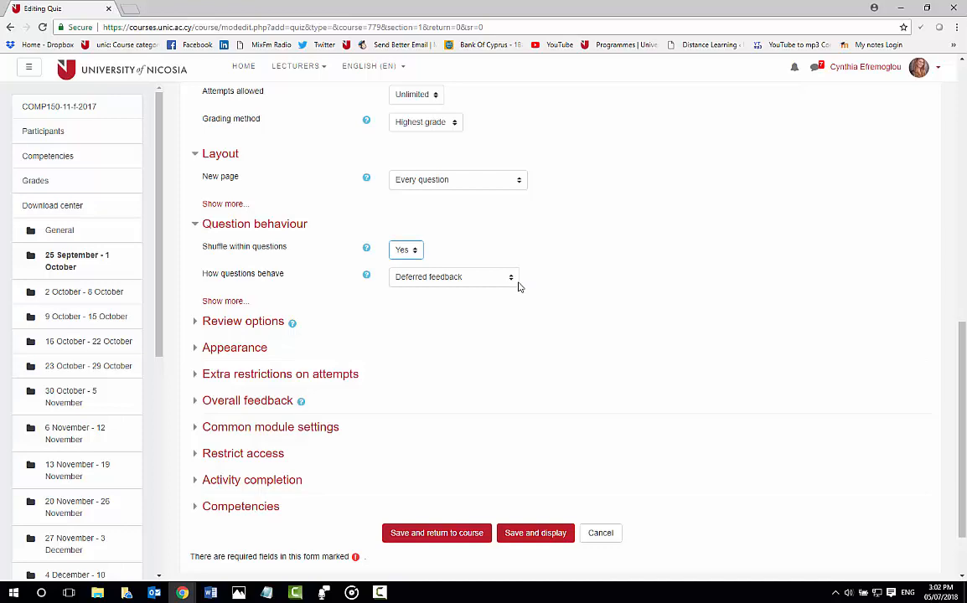
click(516, 285)
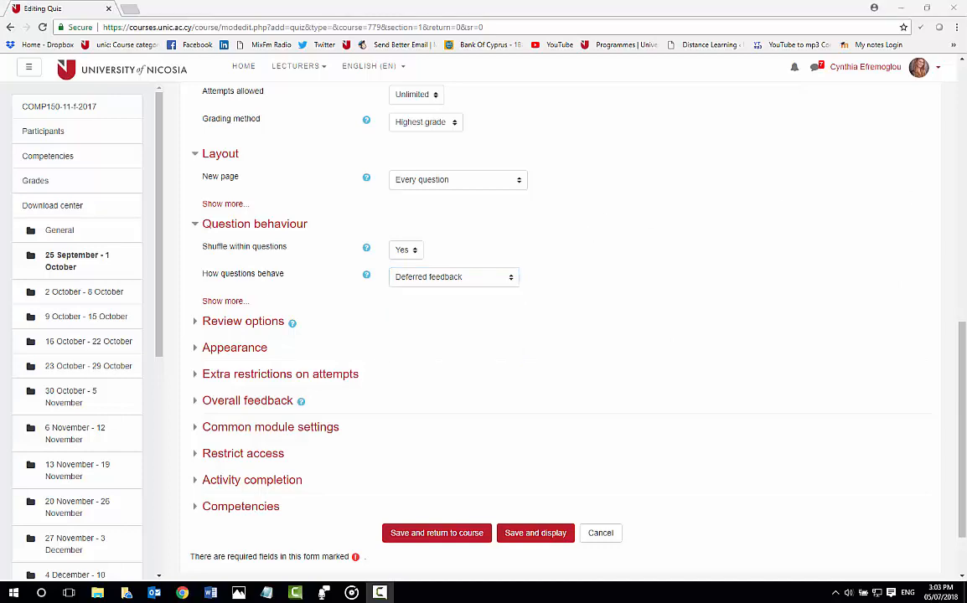
click(195, 322)
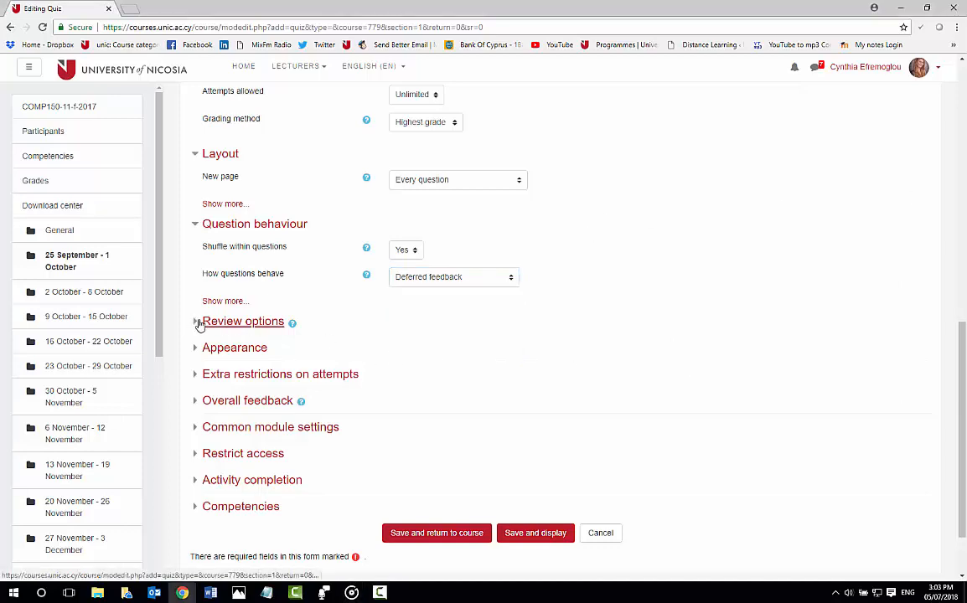
scroll(594, 411, down, 2)
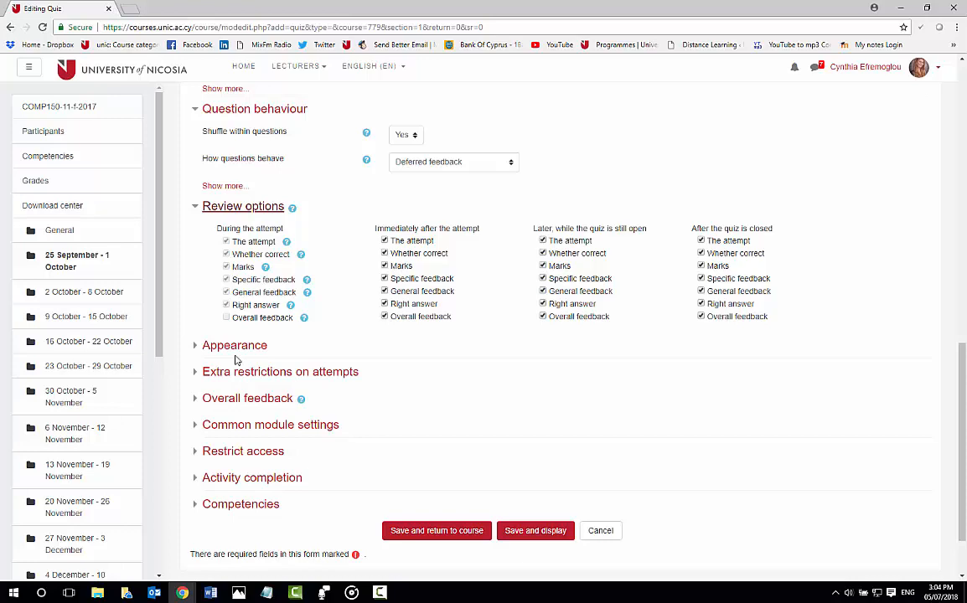
Step: Expand the Appearance section and review the choices for the user's picture and the decimal places in grades
click(196, 346)
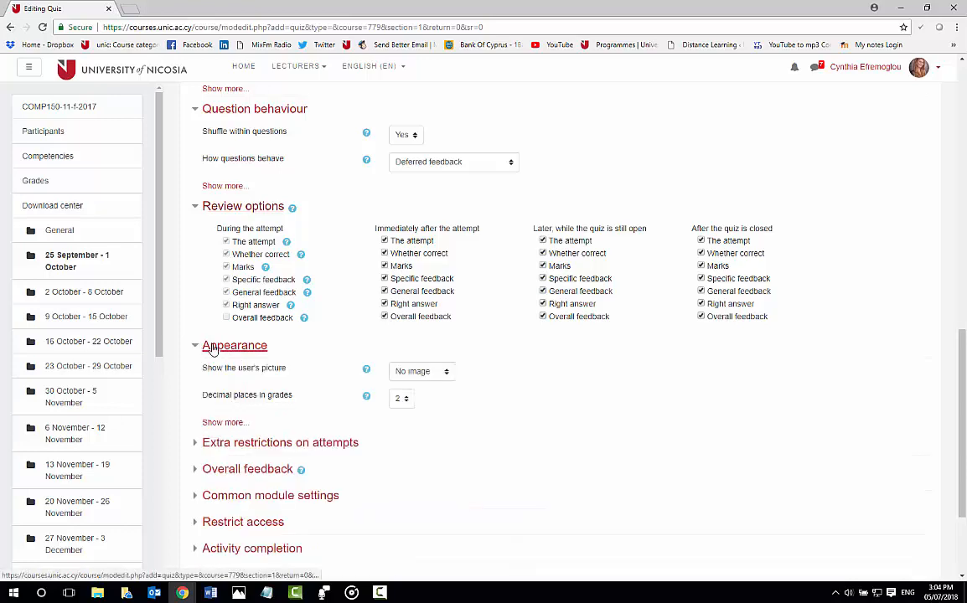
scroll(496, 418, down, 1)
scroll(496, 418, down, 1)
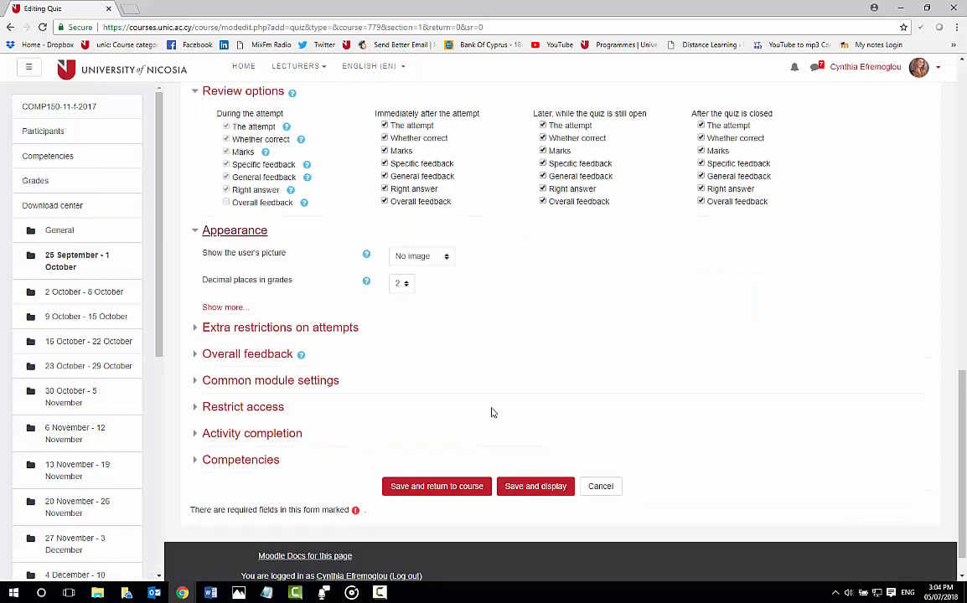
click(452, 259)
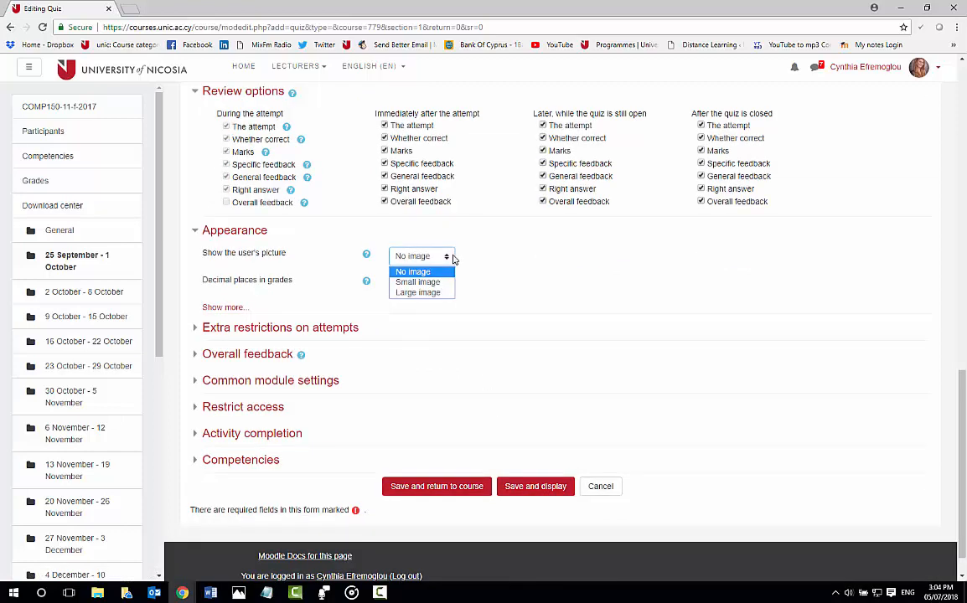
click(452, 258)
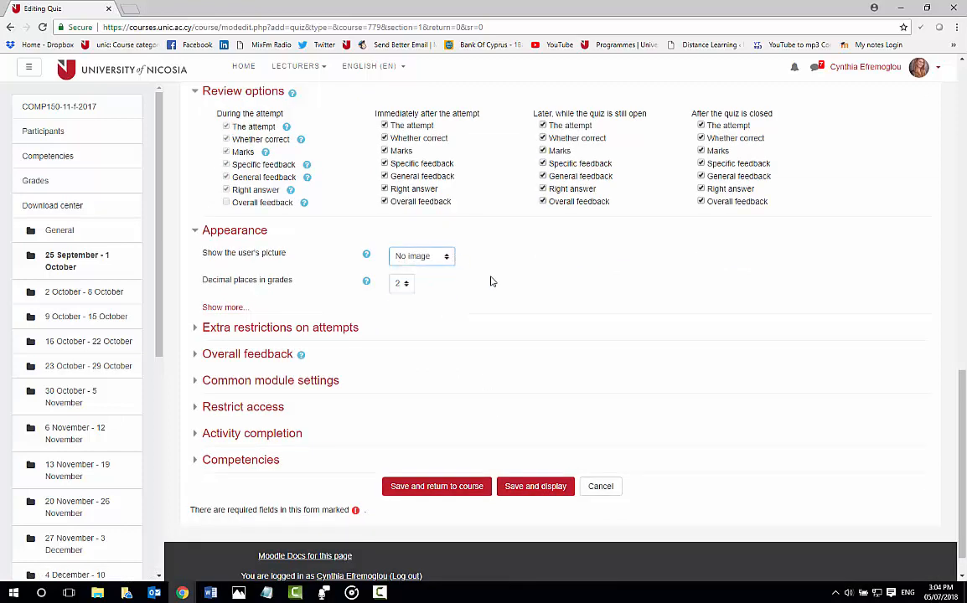
click(408, 285)
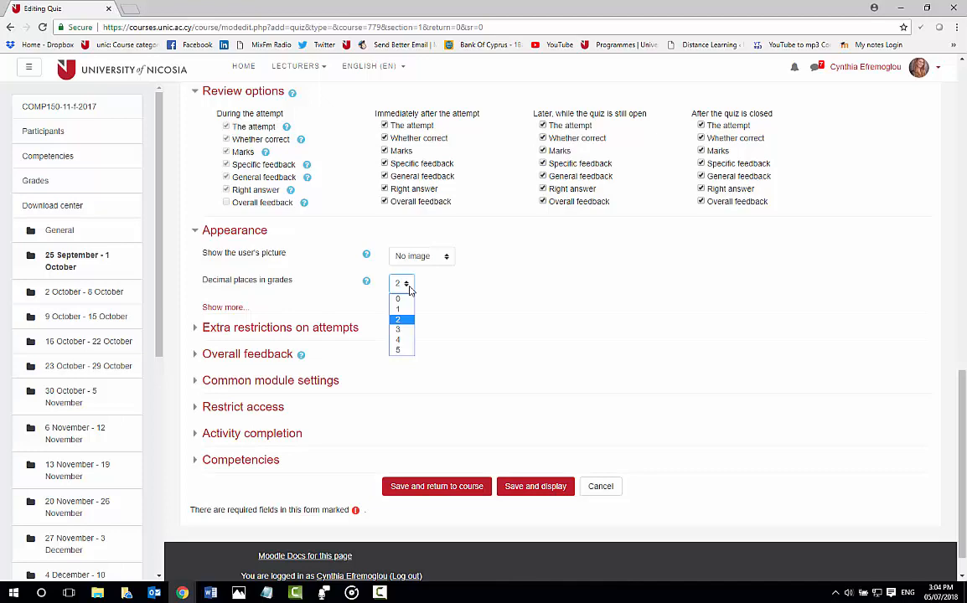
click(408, 286)
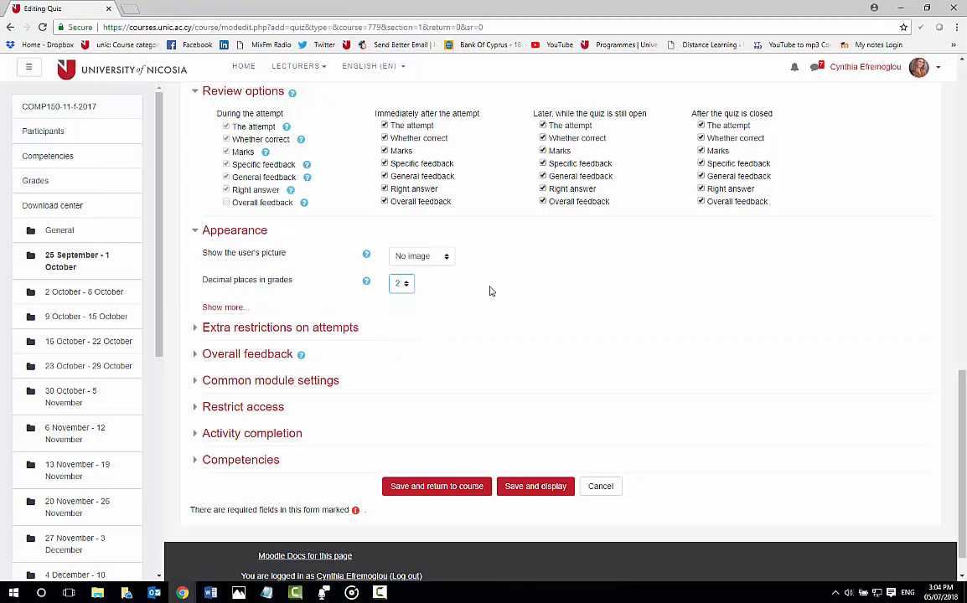
Step: Expand Extra restrictions on attempts and Overall feedback, and look through their password, grade boundary and feedback fields
click(199, 328)
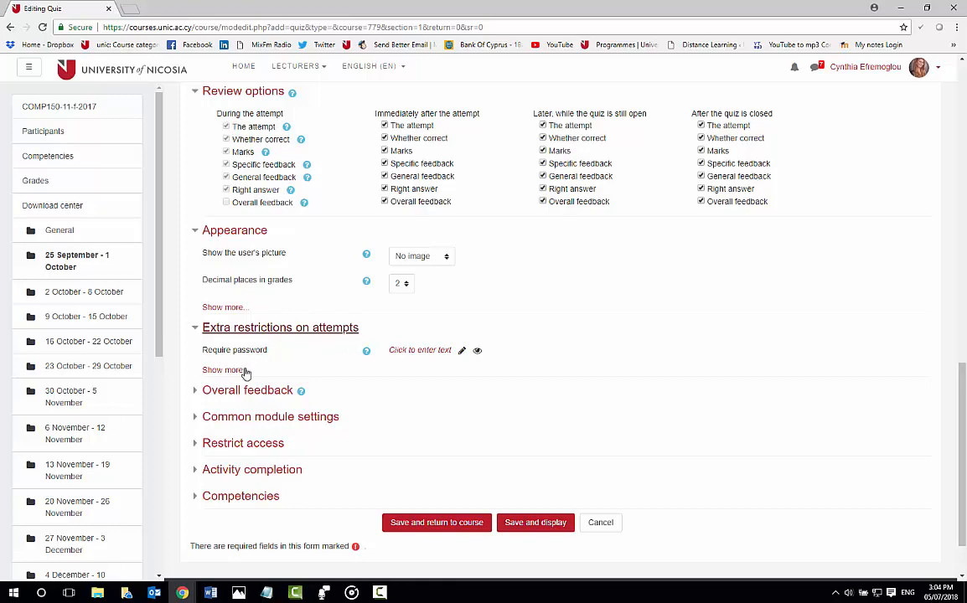
click(196, 392)
scroll(529, 407, down, 2)
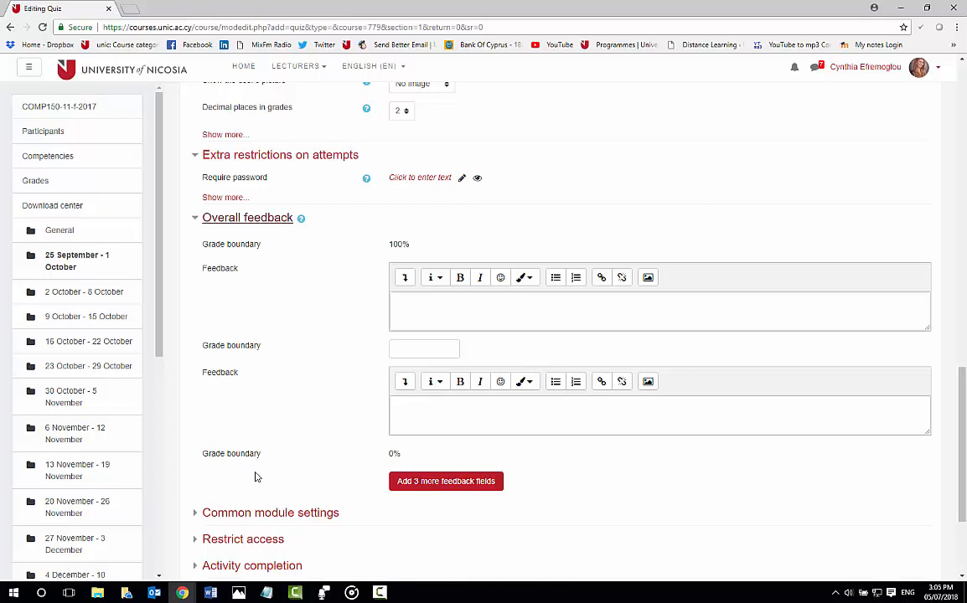
scroll(256, 477, down, 2)
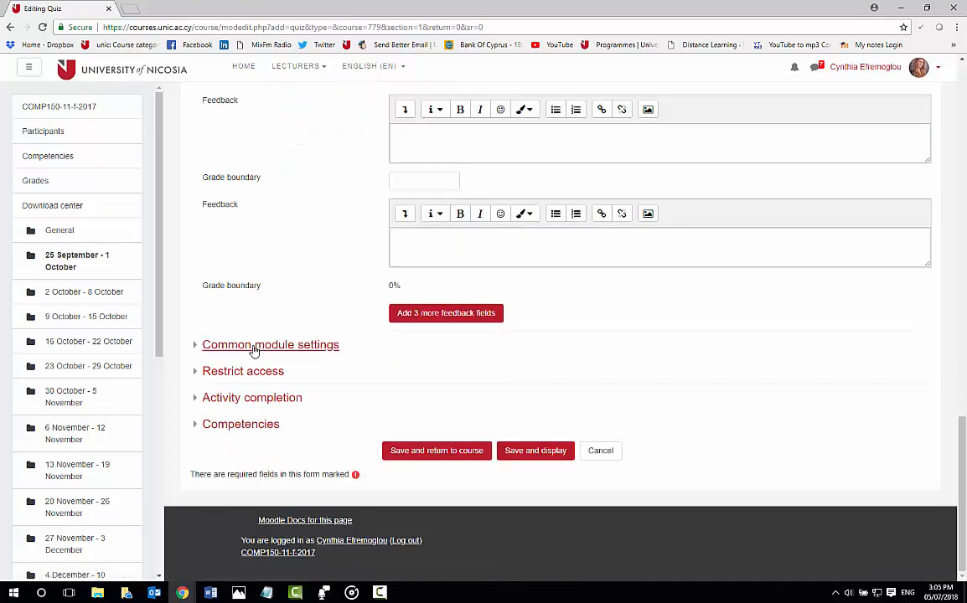